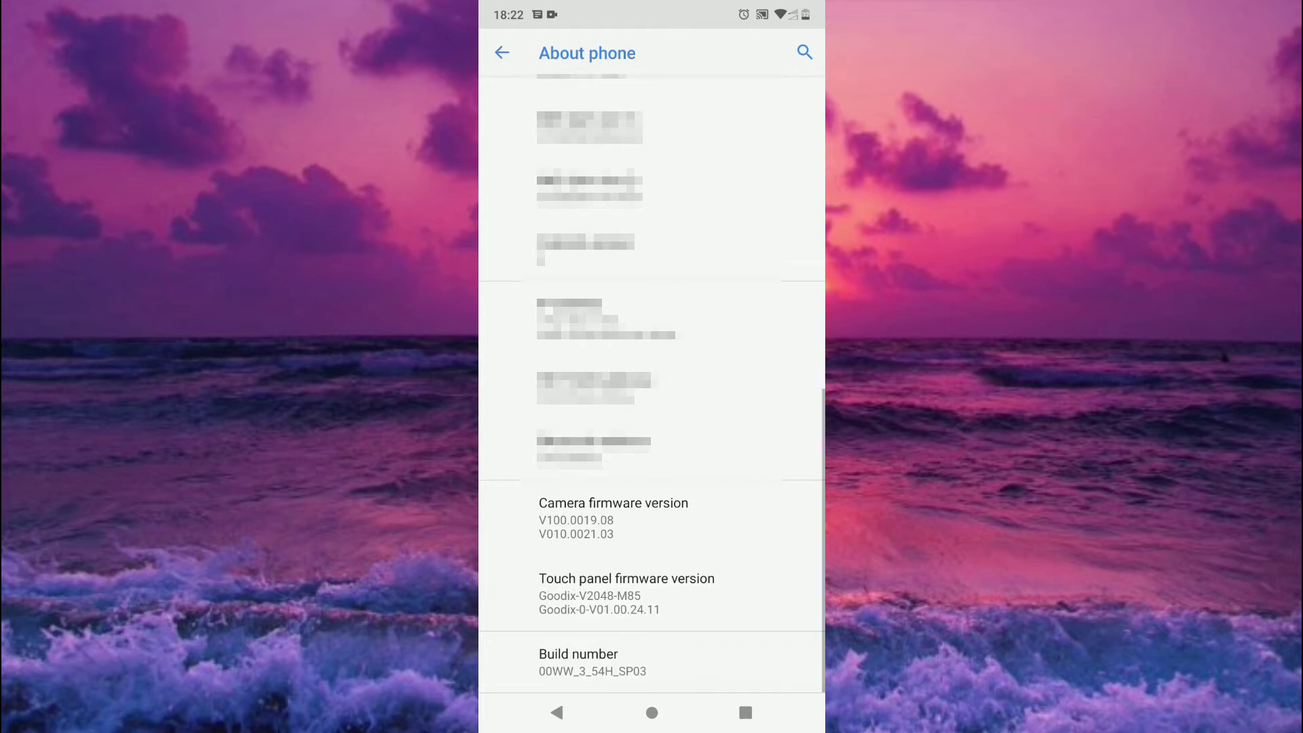
- Go back from About phone to the System settings list
click(556, 712)
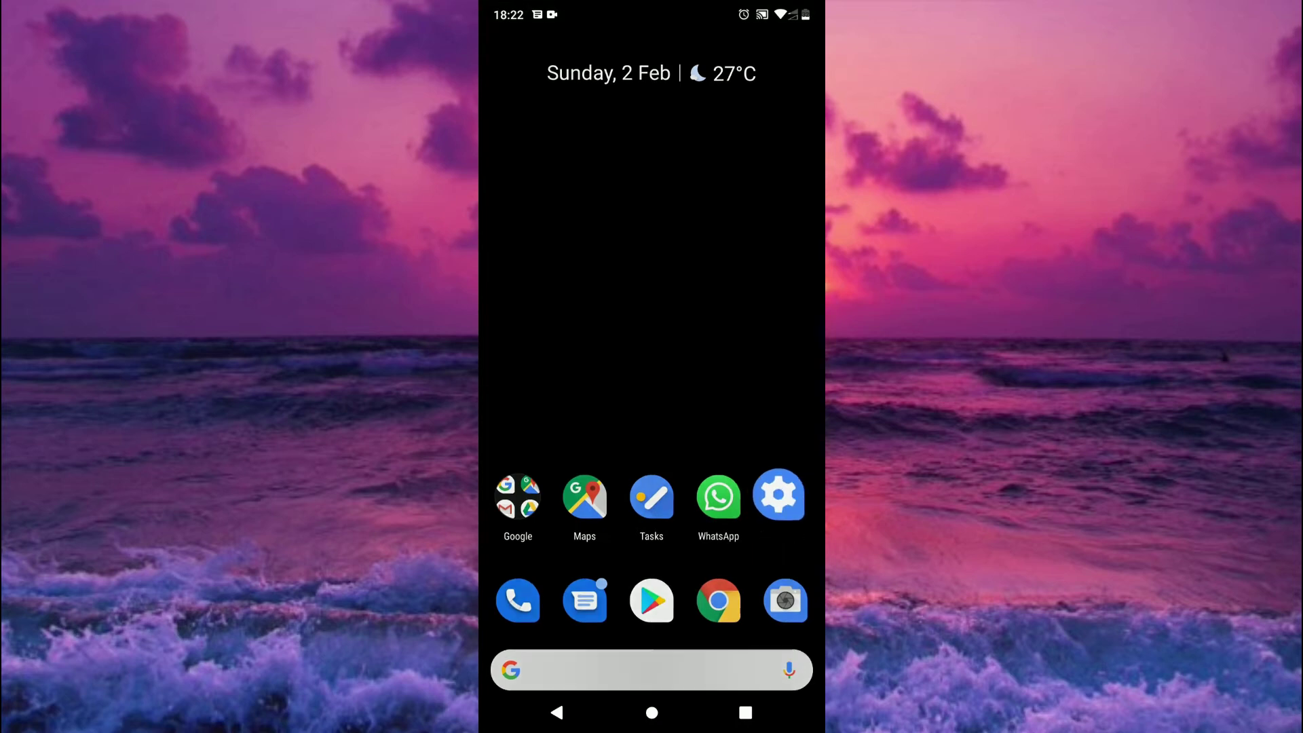
- Launch Settings again from the home screen
click(785, 495)
scroll(651, 408, down, 5)
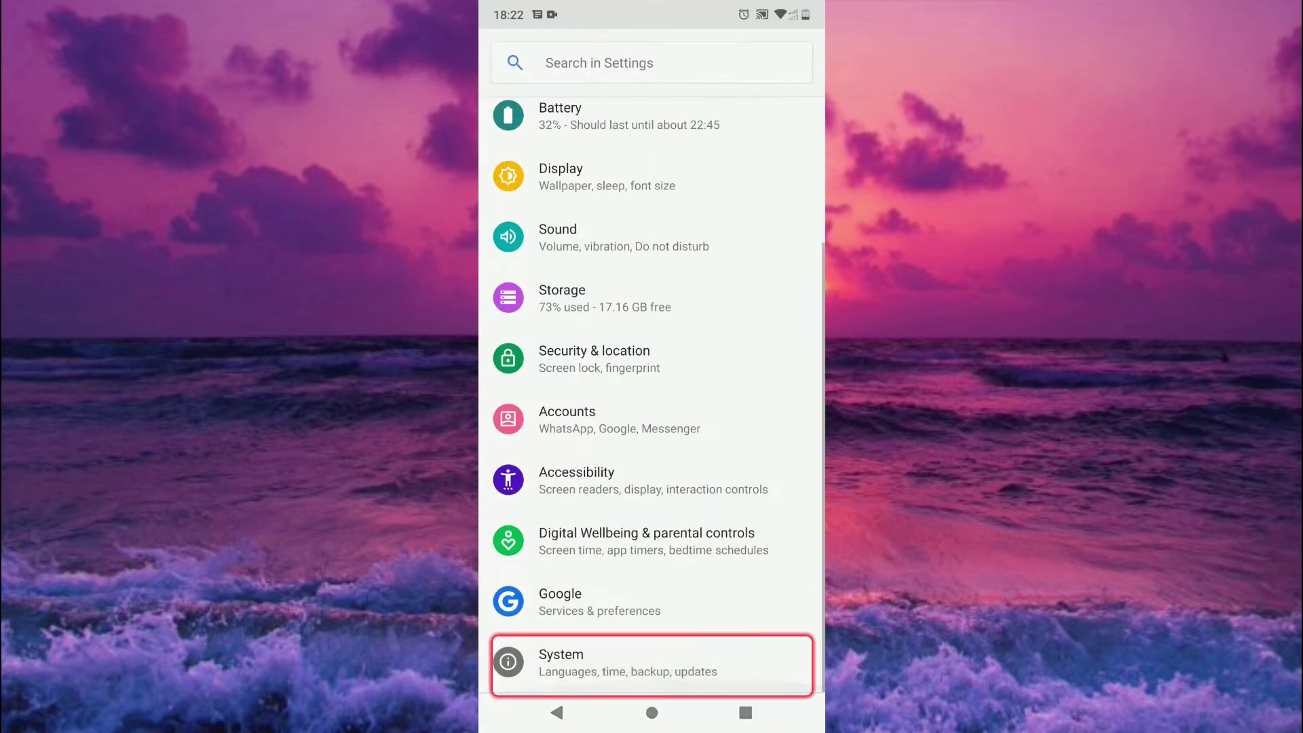
- Switch off the Developer options master toggle under System > Advanced, then return to System
click(610, 663)
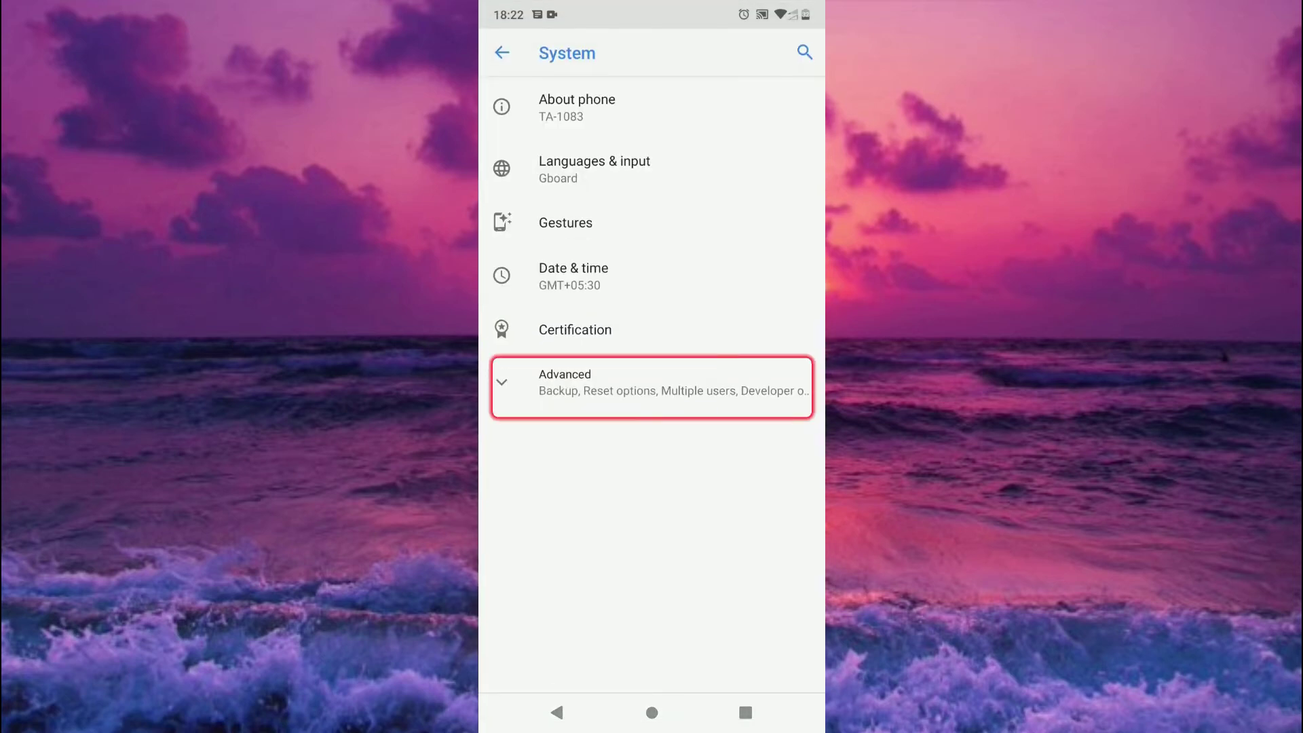
click(652, 385)
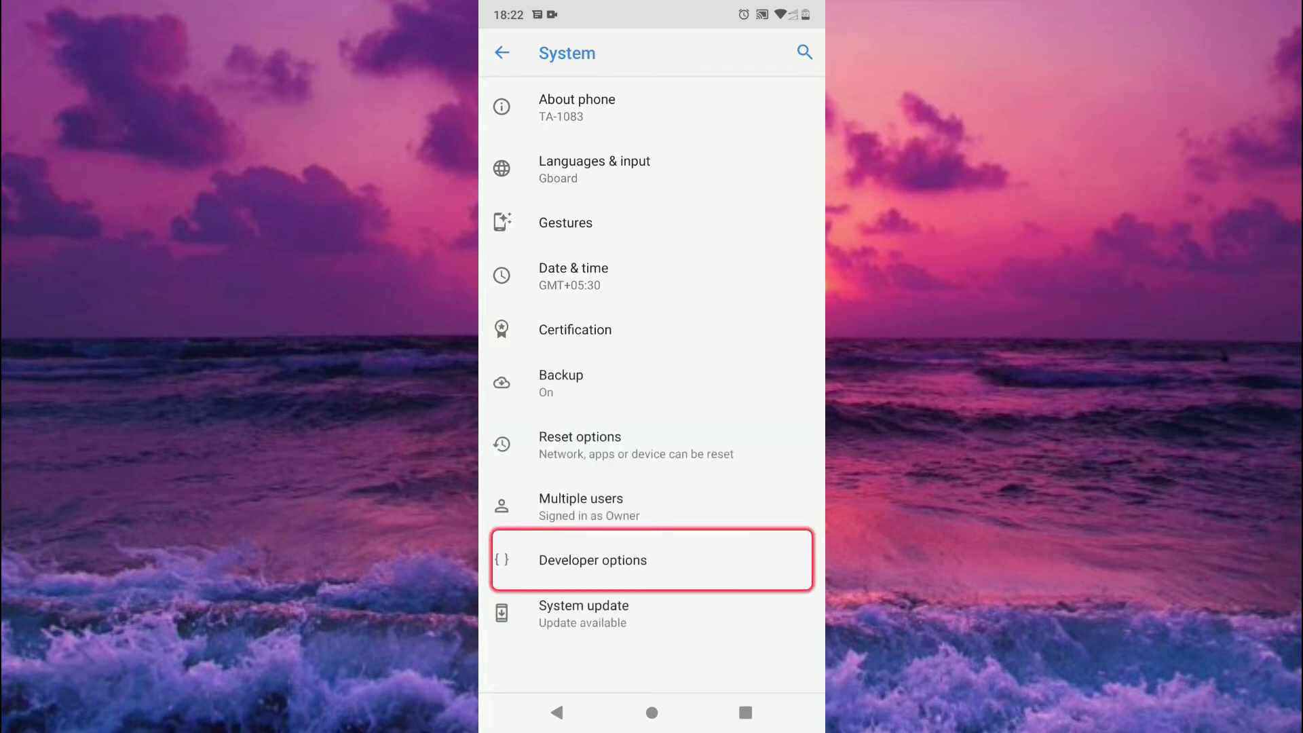
click(652, 560)
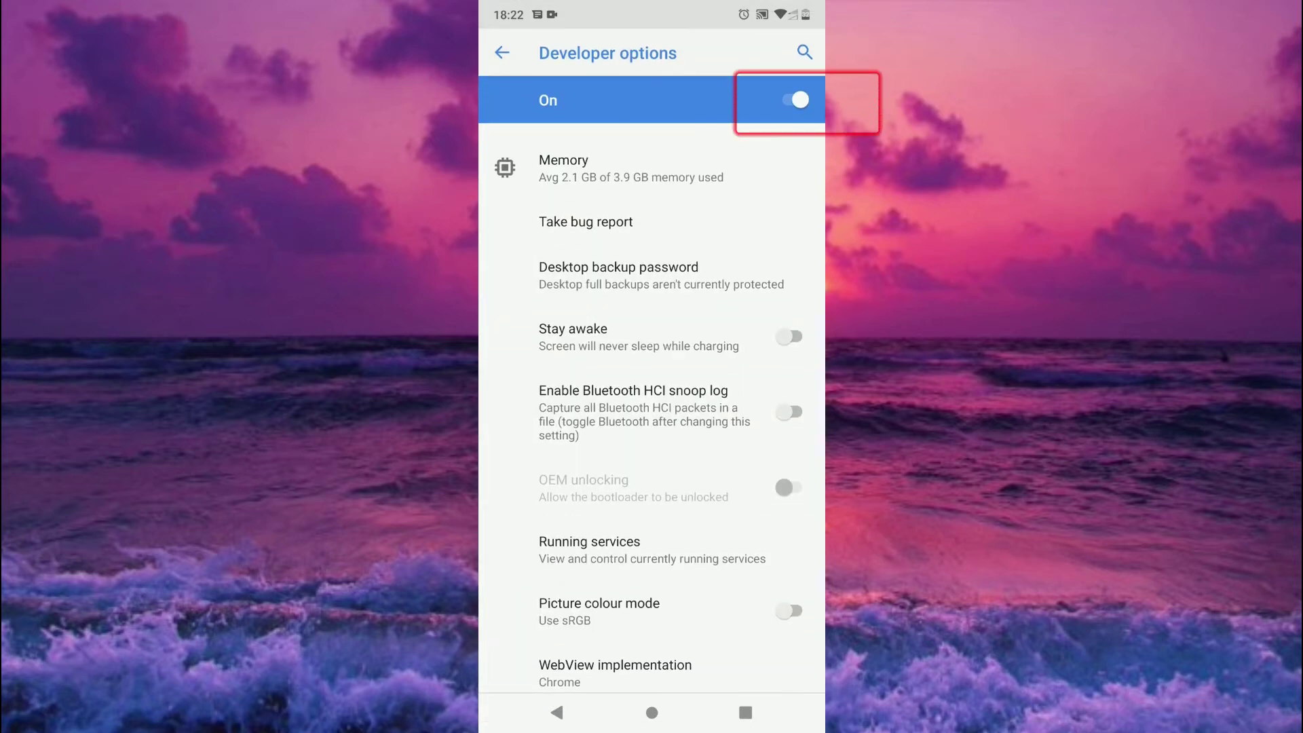
click(793, 100)
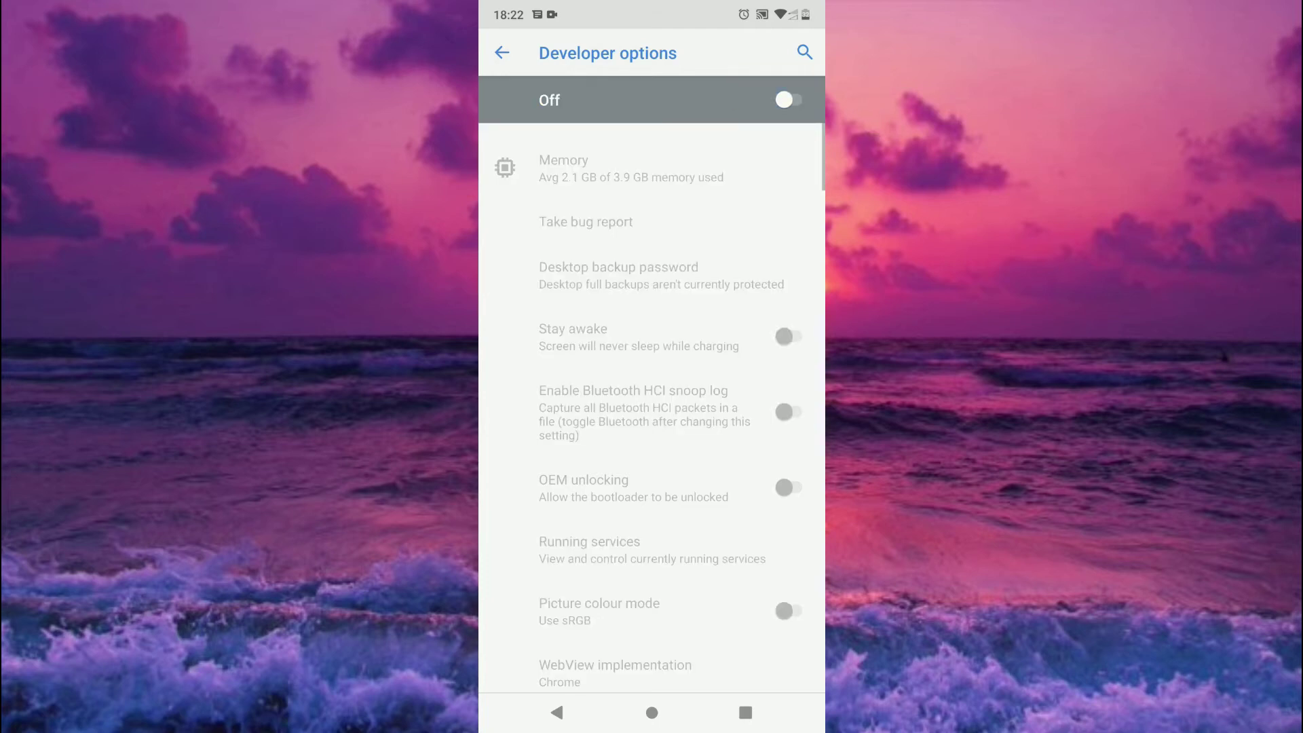
click(557, 713)
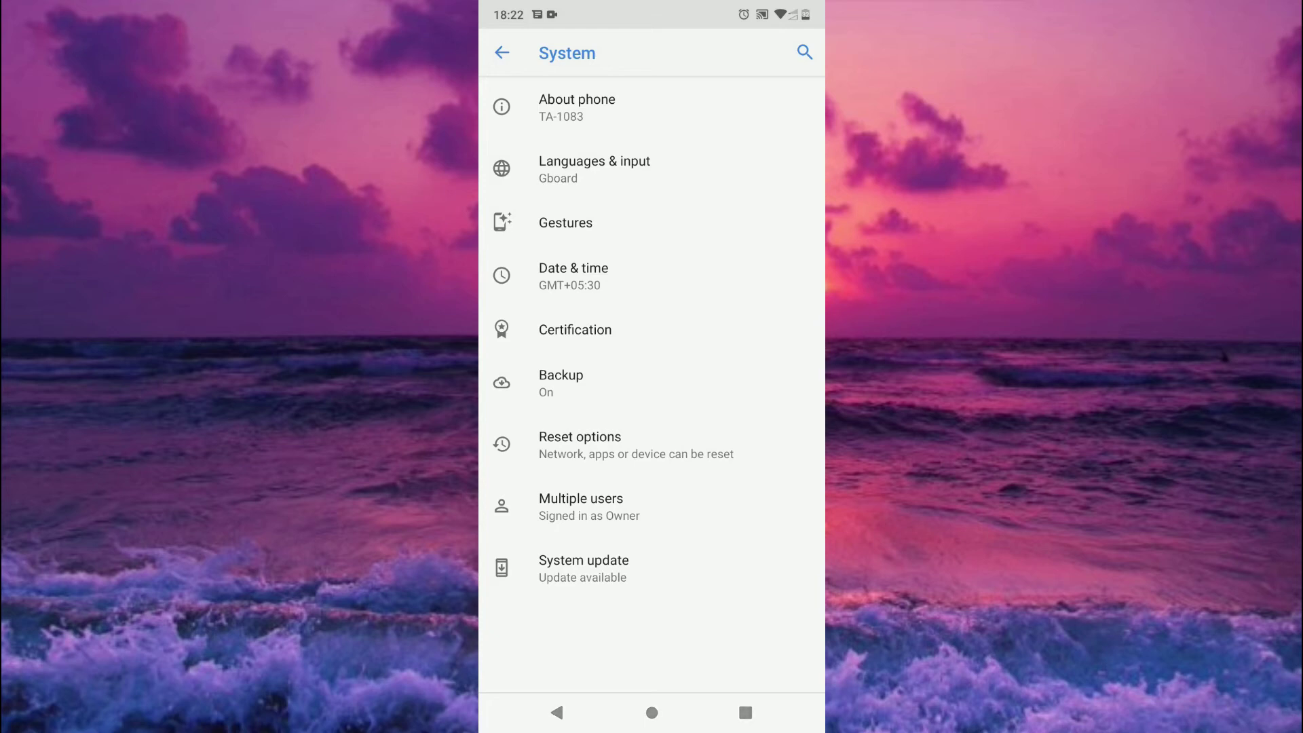
- Relaunch Settings from the home screen and list all installed apps
click(651, 712)
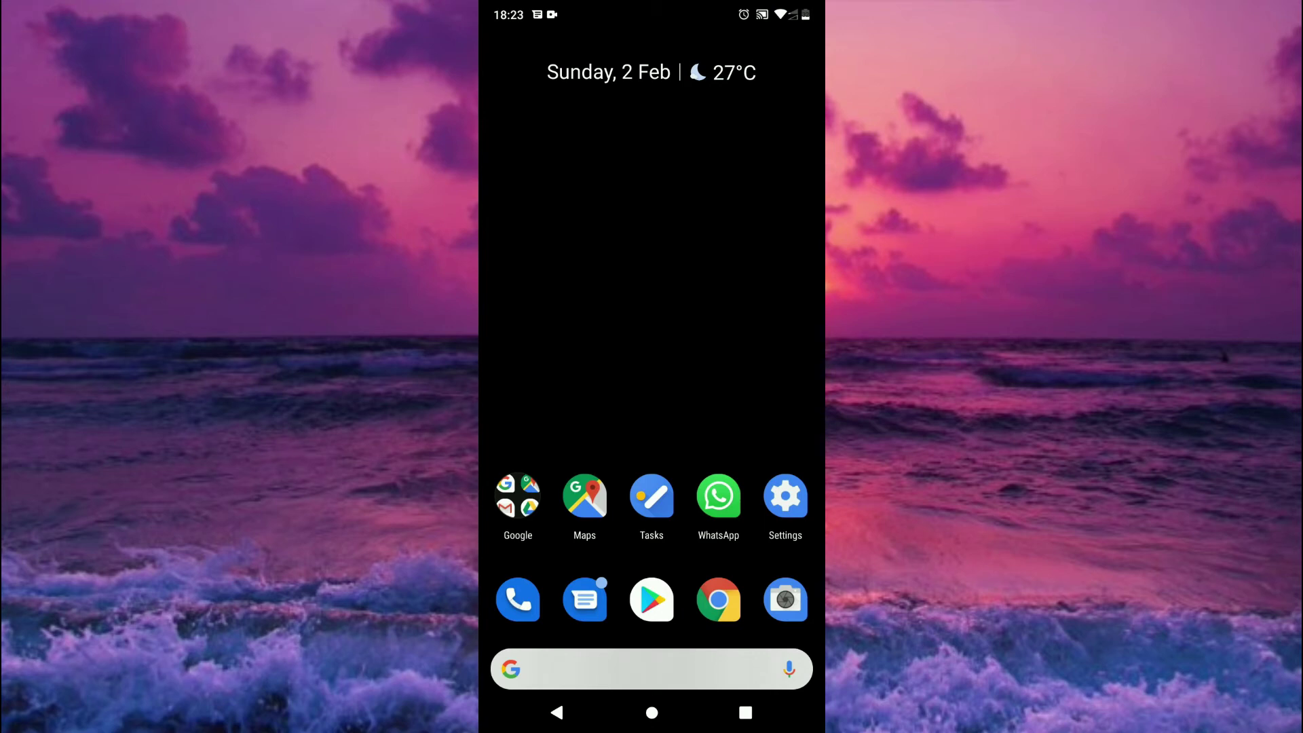
click(785, 496)
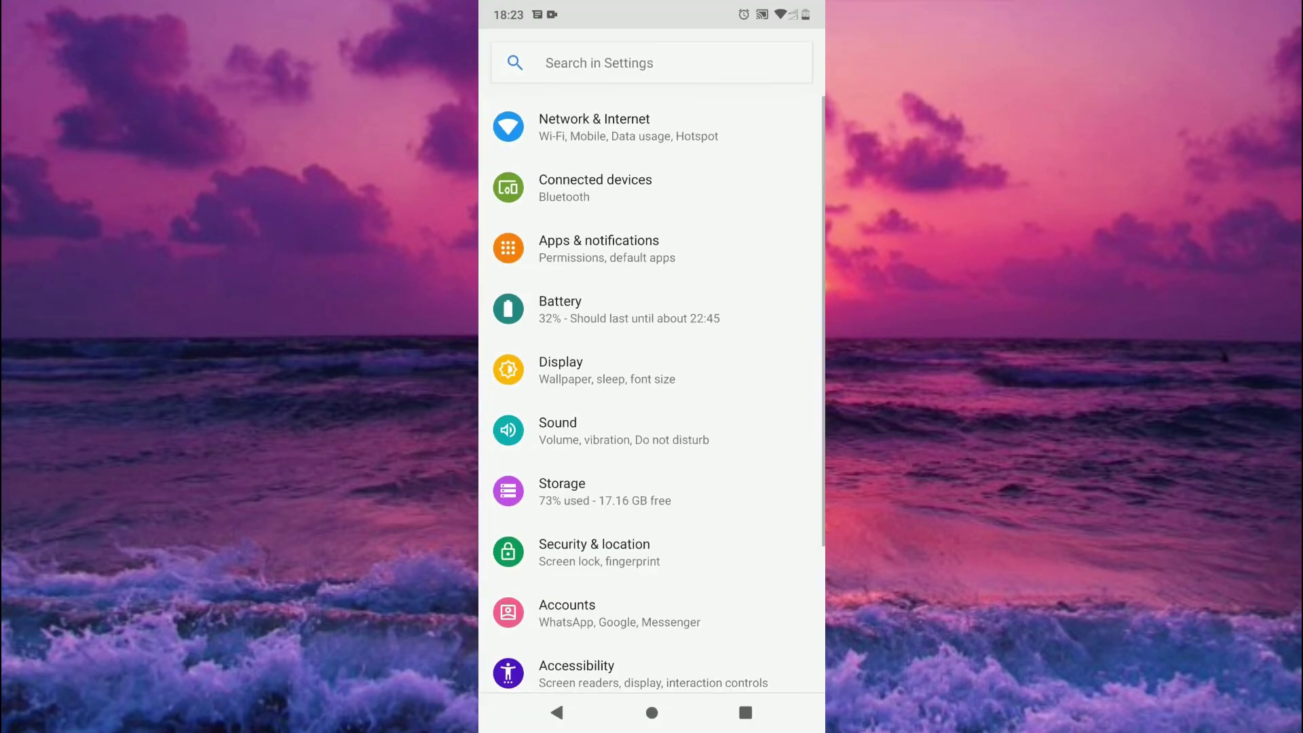
click(651, 247)
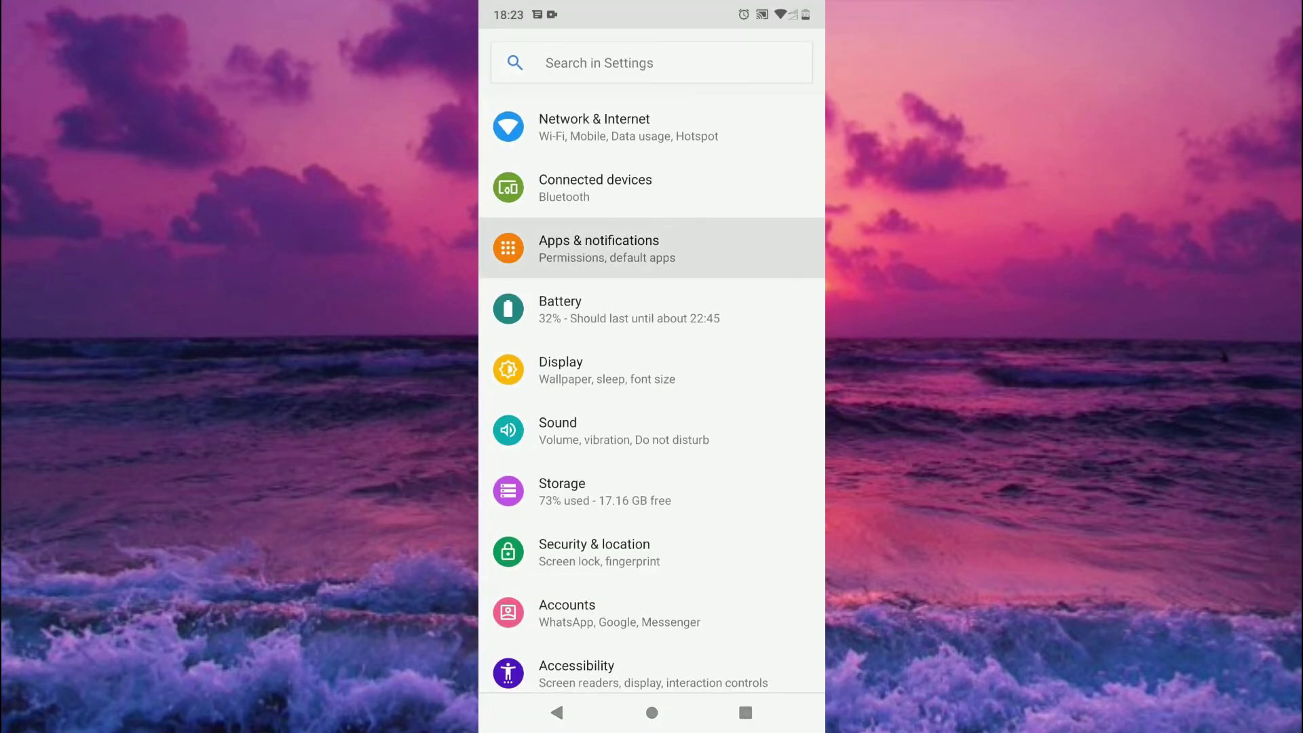
click(583, 452)
scroll(651, 407, down, 10)
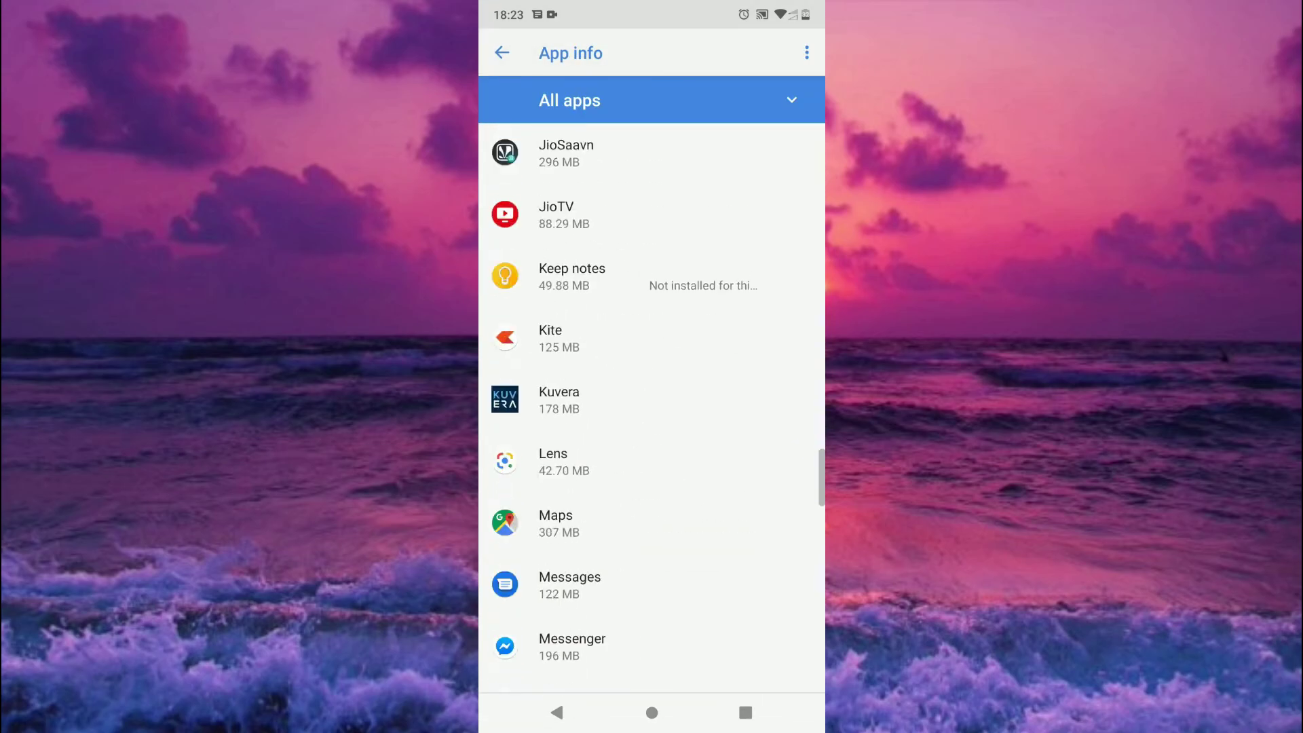
- Clear the Settings app's cache and stored data, confirming with OK
click(652, 421)
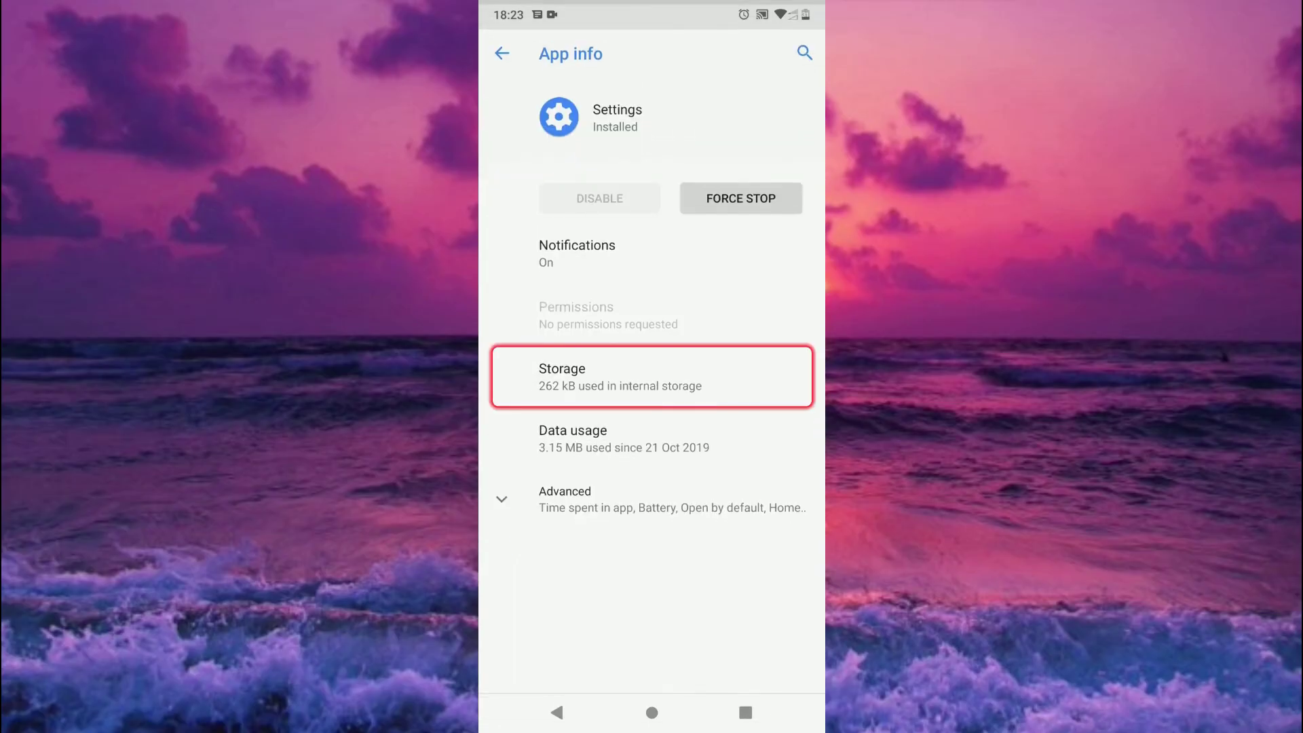
click(651, 376)
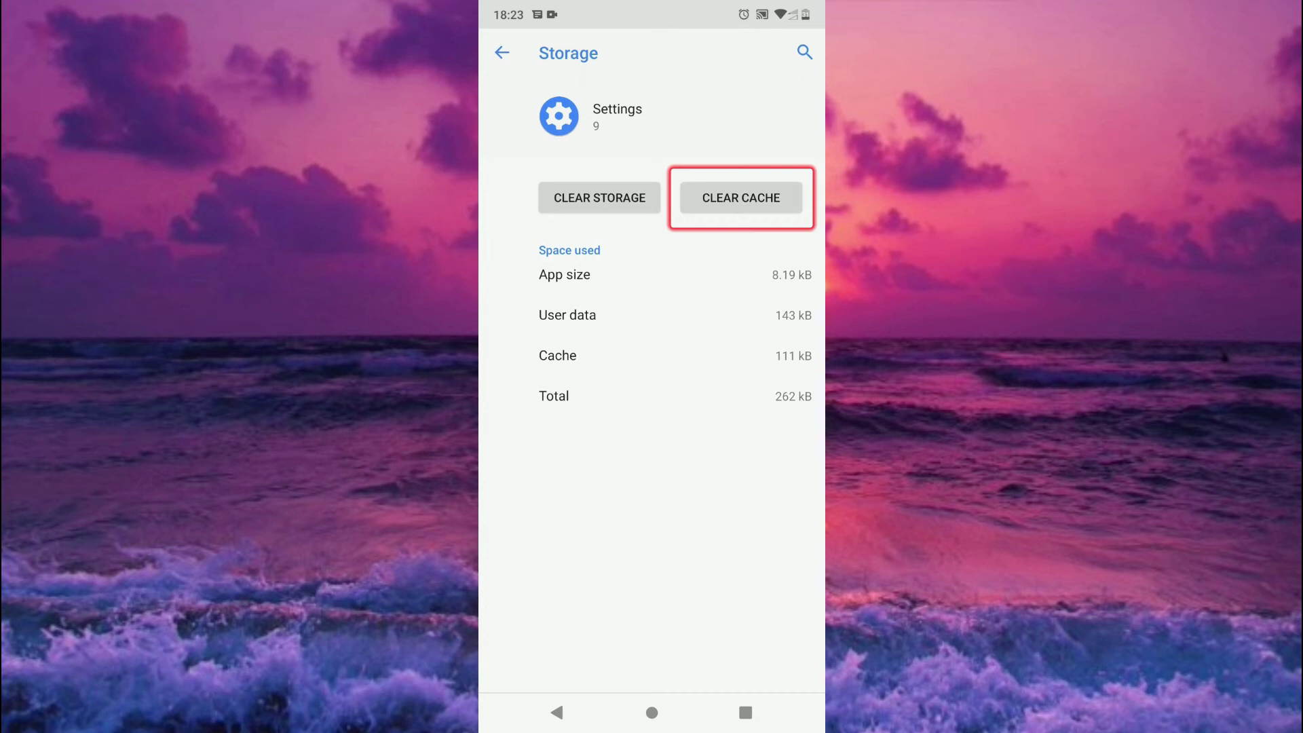
click(742, 198)
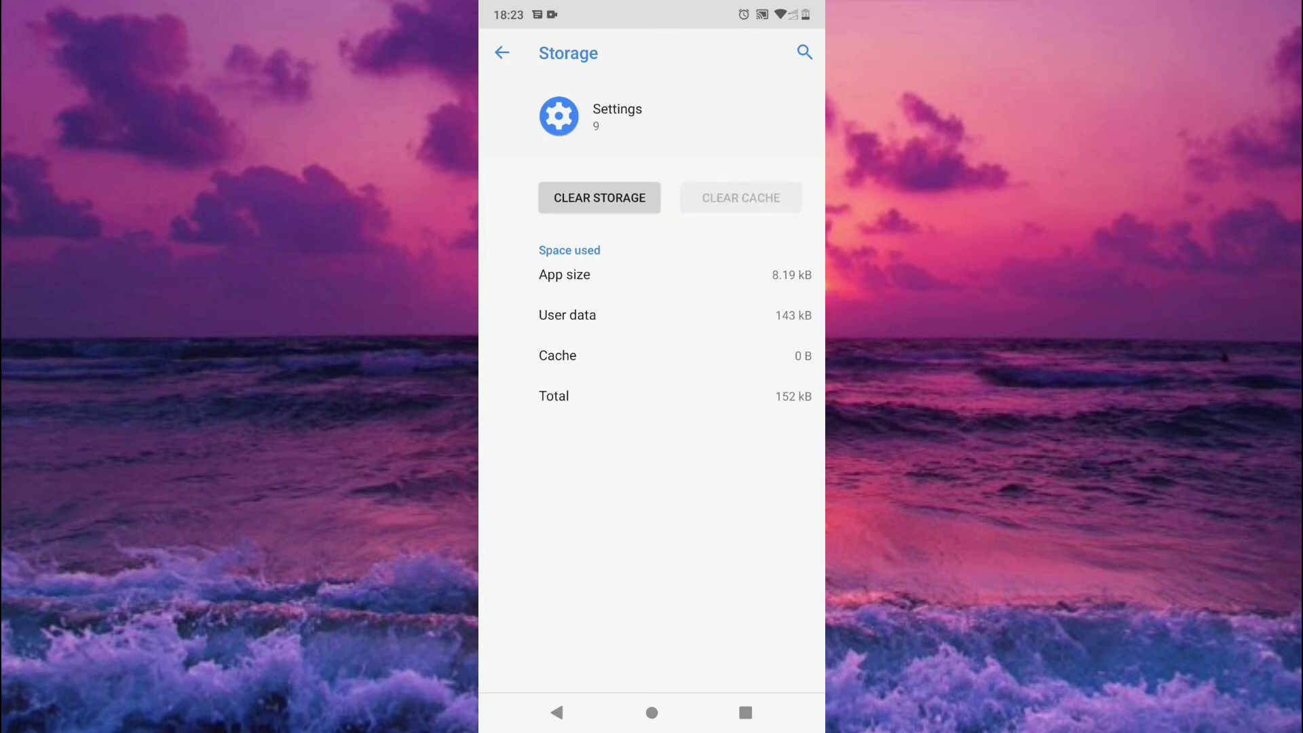
click(599, 198)
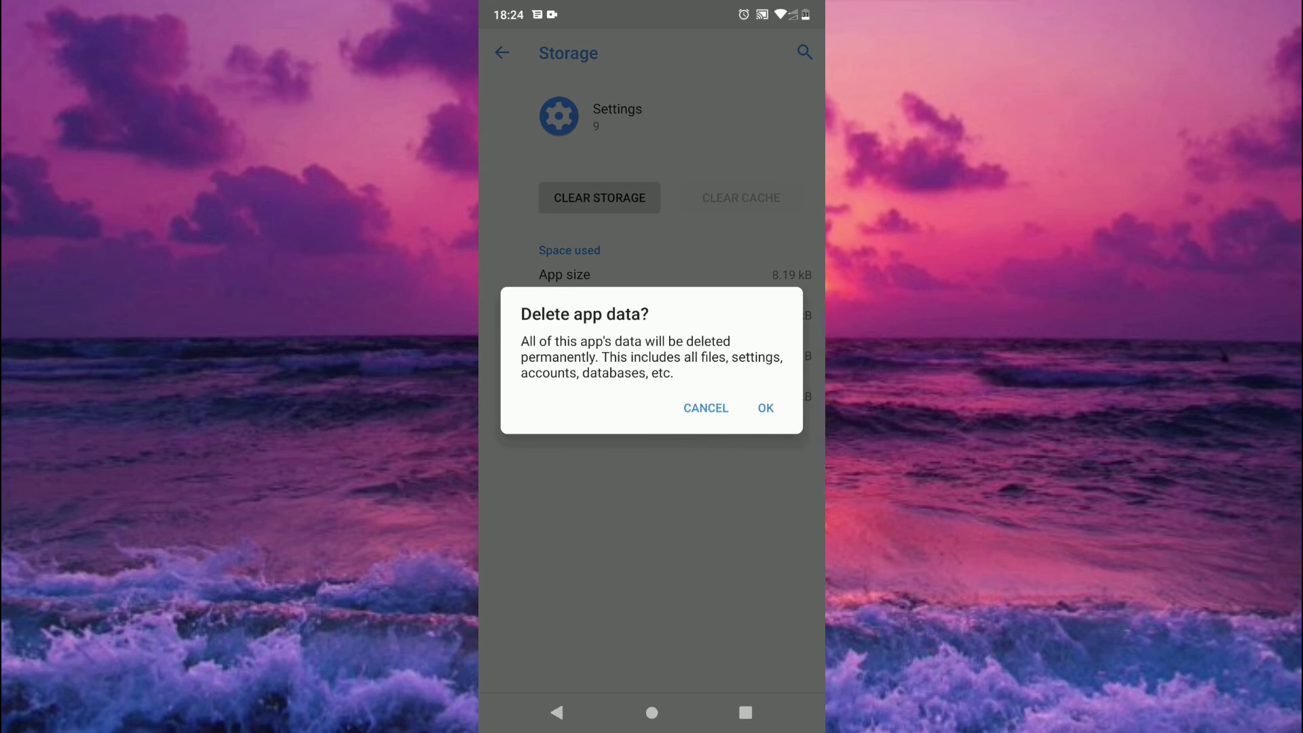
click(765, 407)
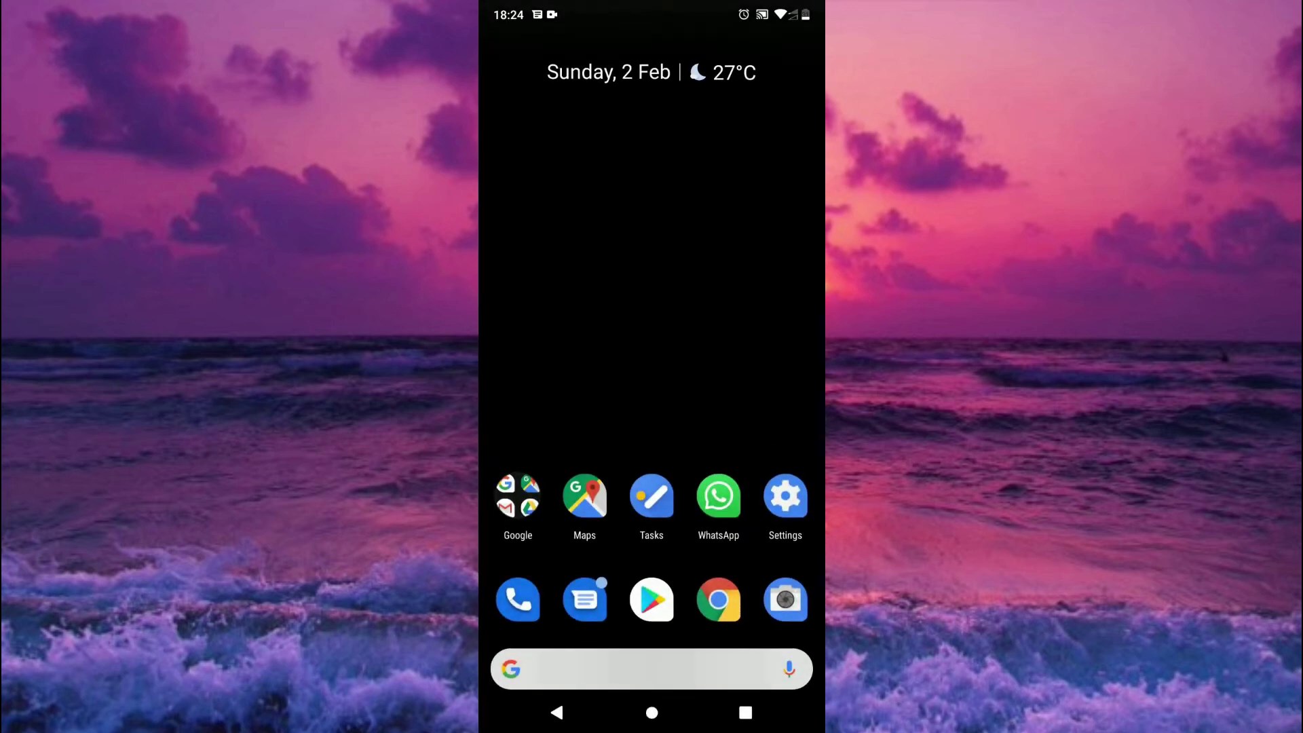
- Reopen Settings and expand System's Advanced entries to check for Developer options
click(785, 496)
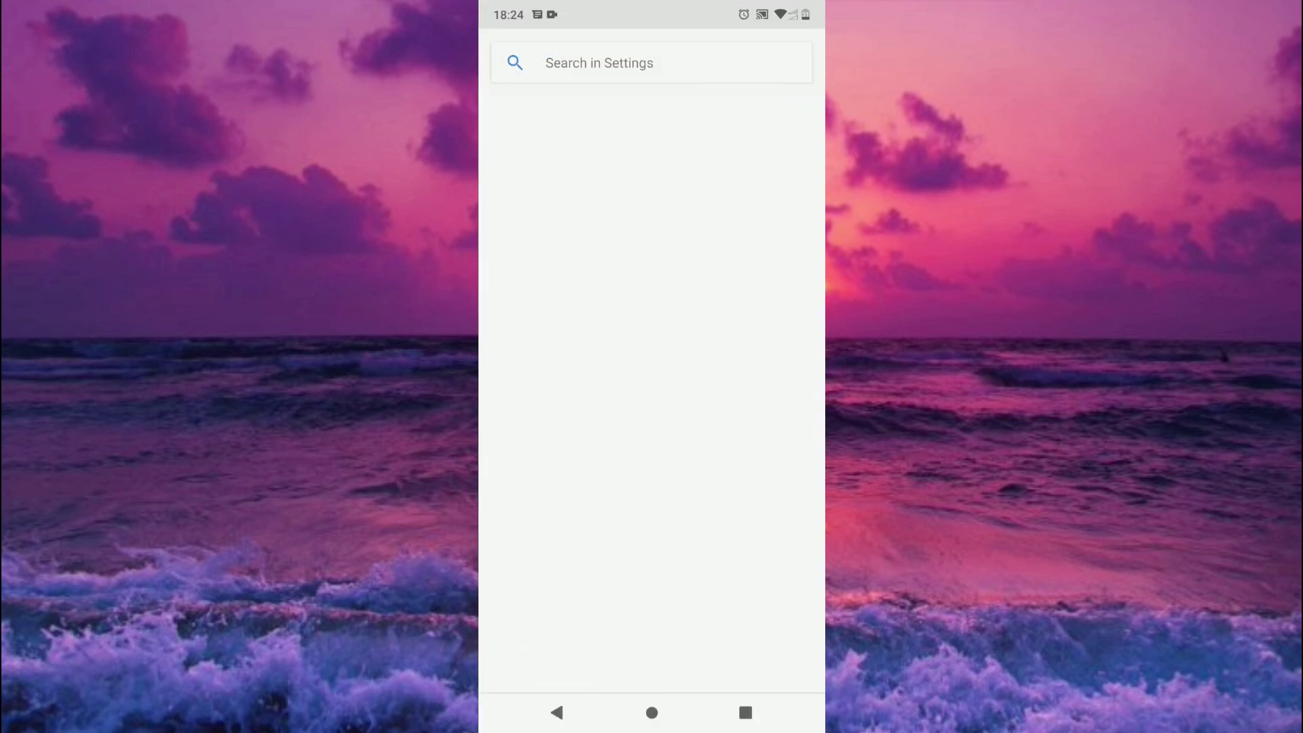
scroll(651, 407, down, 1)
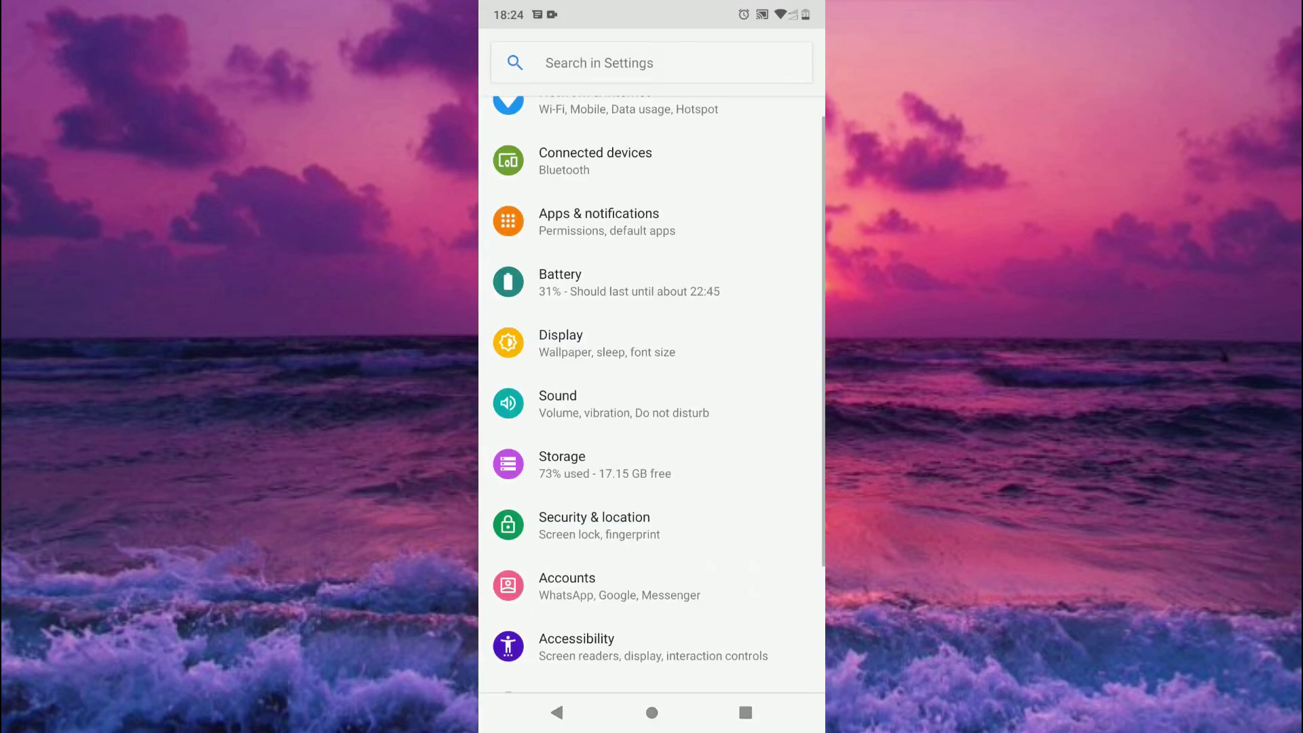
scroll(651, 408, down, 3)
click(651, 661)
click(652, 383)
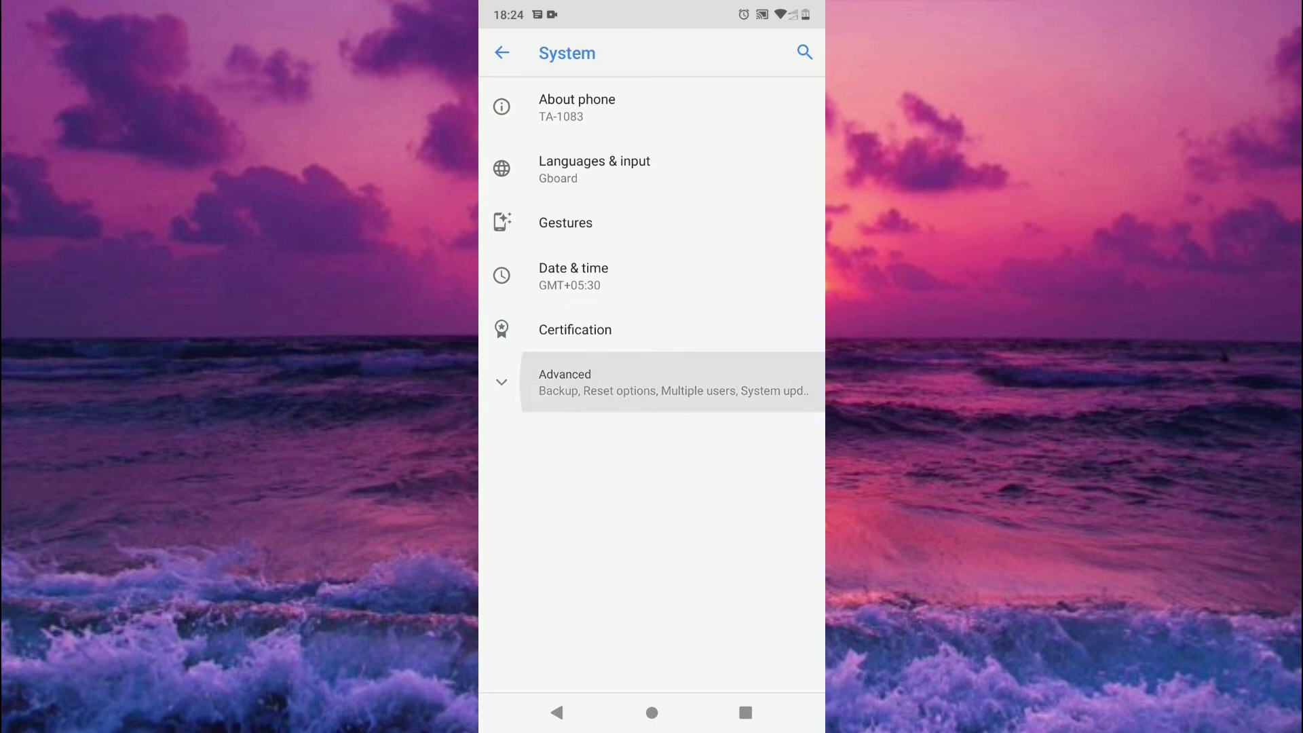